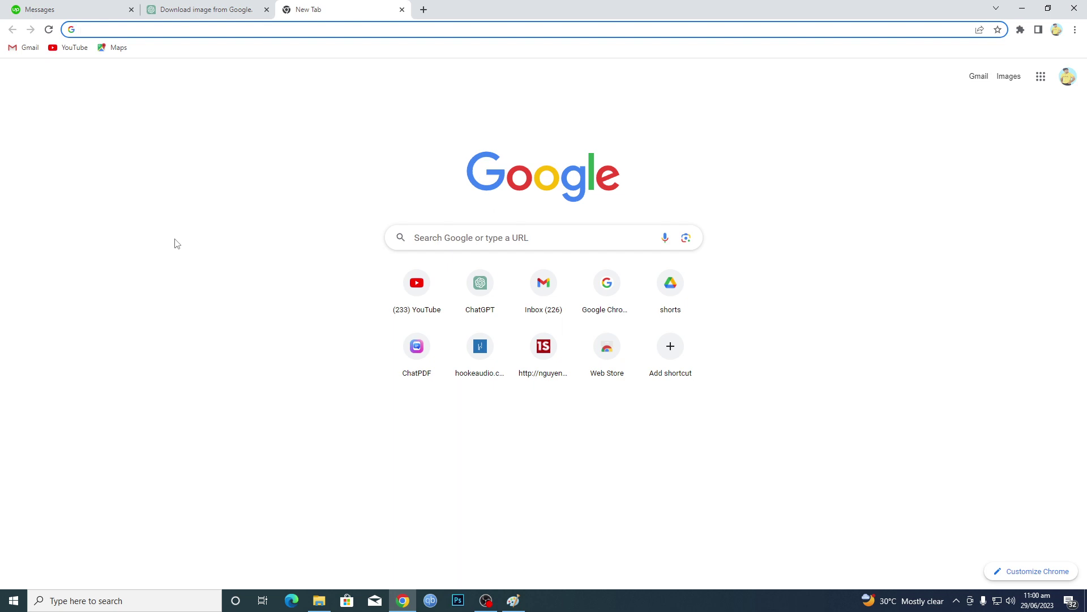
{"action": "type", "text": "doc"}
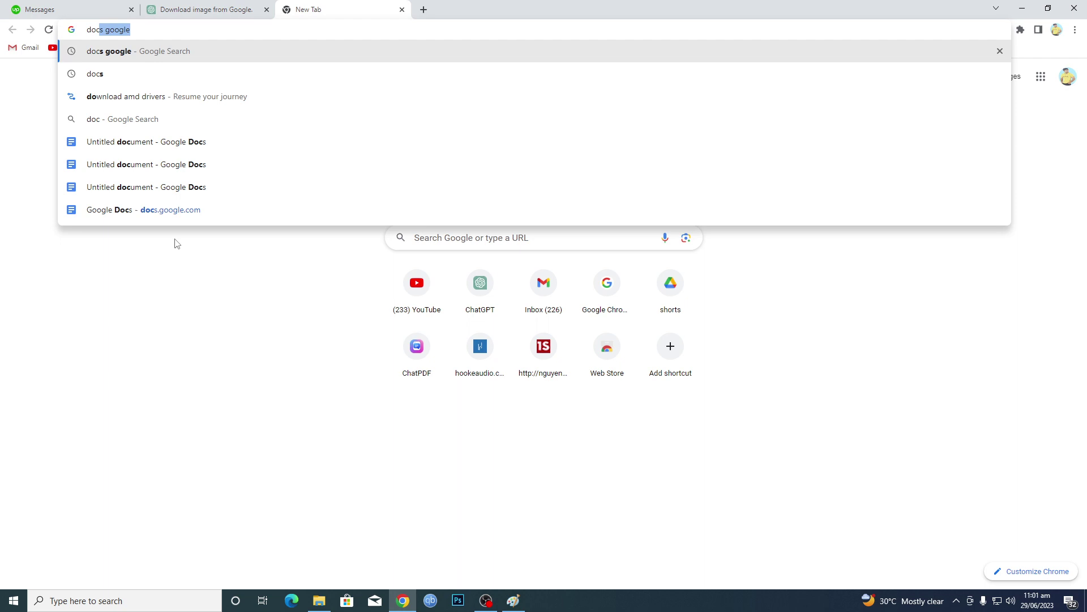
{"action": "type", "text": "s"}
Run a Google search for 'docs google' from the new Chrome tab
{"action": "left_click", "coordinate": [120, 49]}
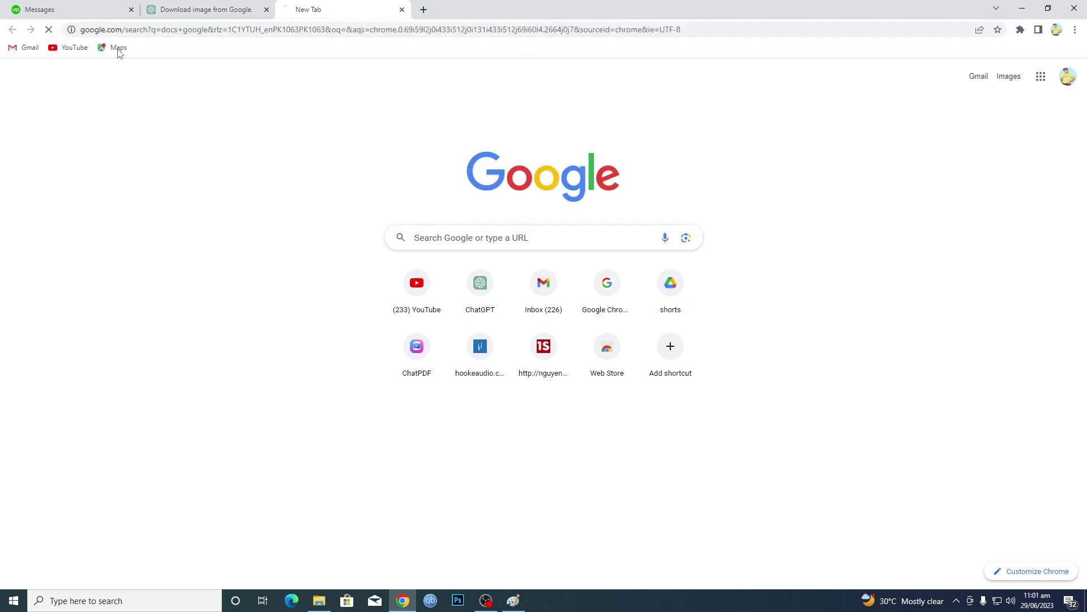
Start a blank Google Doc and enter four placeholder lines, leaving a blank line before the last
{"action": "left_click", "coordinate": [174, 205]}
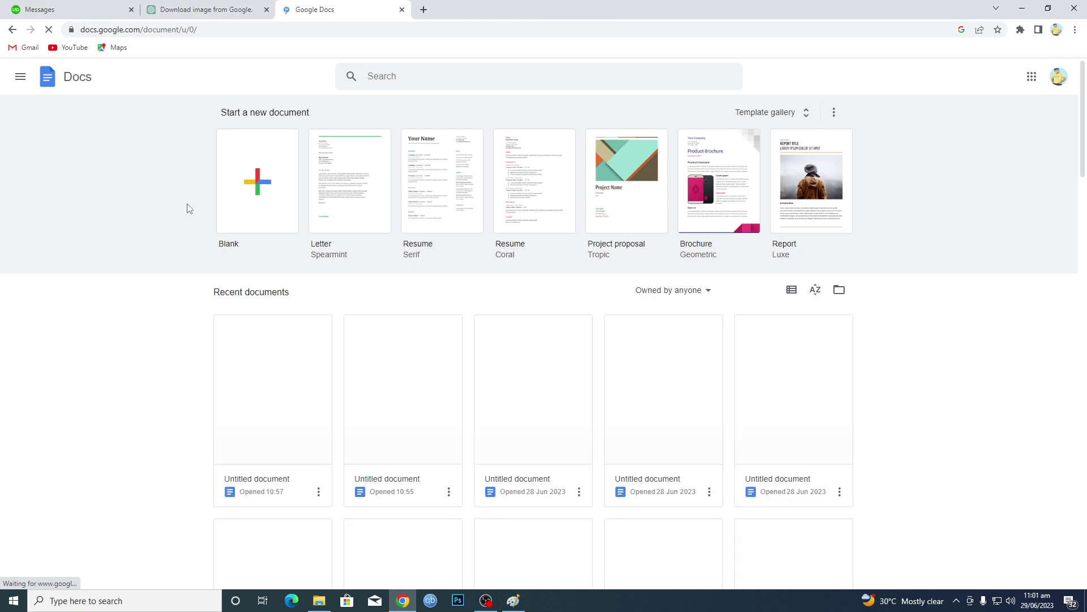
{"action": "left_click", "coordinate": [258, 181]}
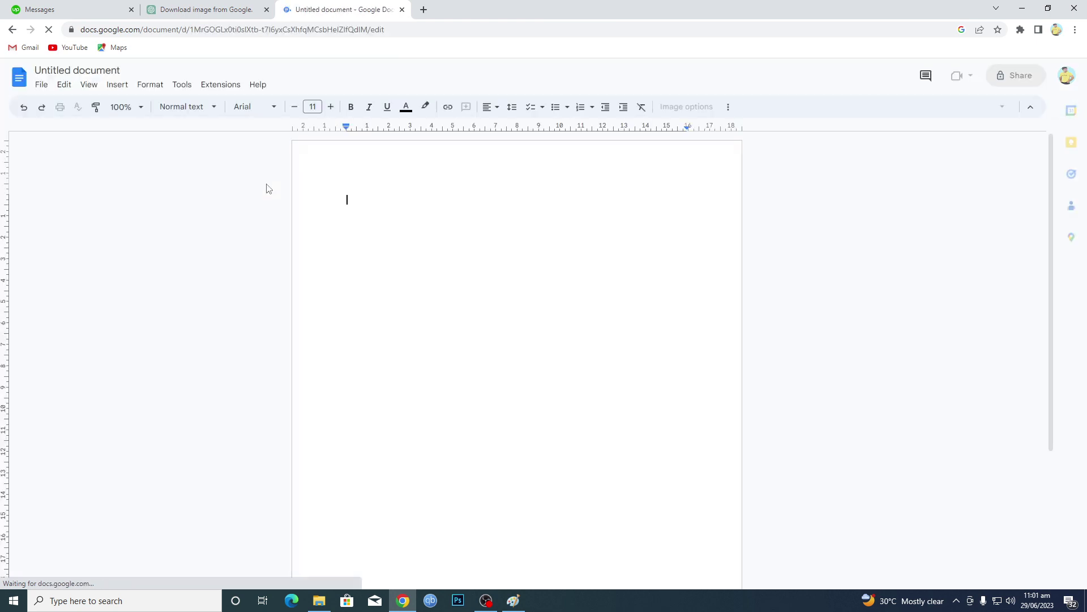
{"action": "type", "text": "ghg"}
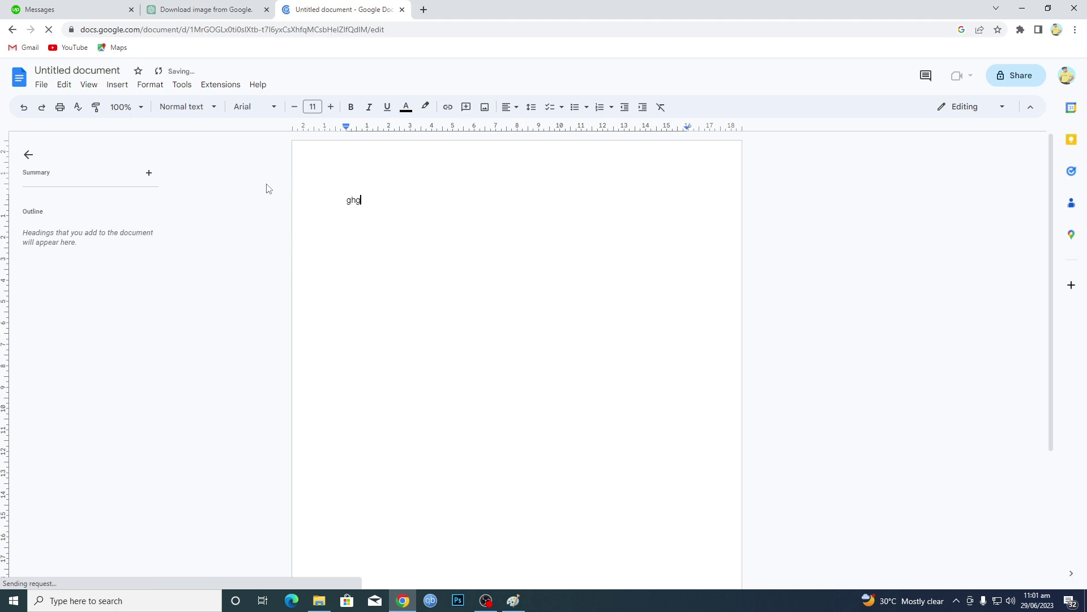
{"action": "type", "text": "hqghfhghfghfhghfghfhfgfghfhg"}
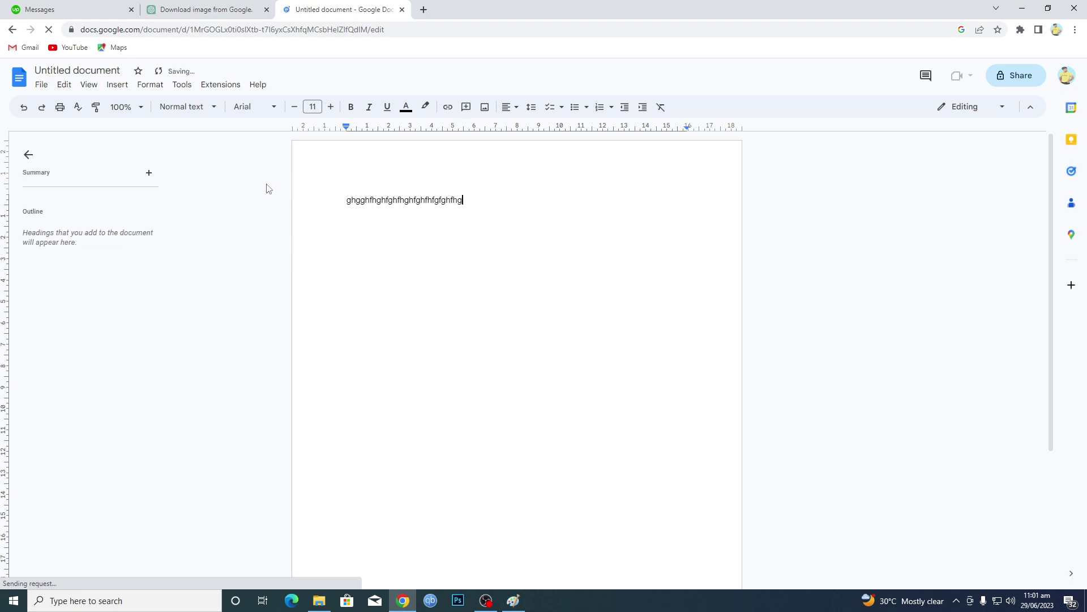
{"action": "type", "text": "fhgfhfh"}
{"action": "key", "text": "Return"}
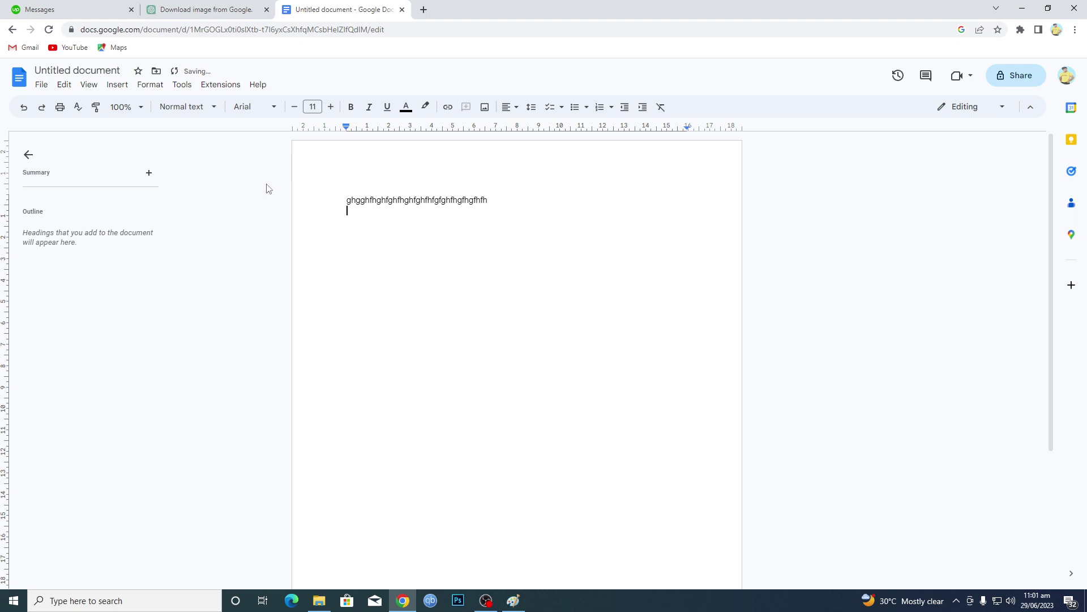
{"action": "type", "text": "ghfghfghfhghg"}
{"action": "key", "text": "Return"}
{"action": "type", "text": "gfghfg"}
{"action": "type", "text": "fg"}
{"action": "key", "text": "Return"}
{"action": "key", "text": "Return"}
{"action": "type", "text": "trtr"}
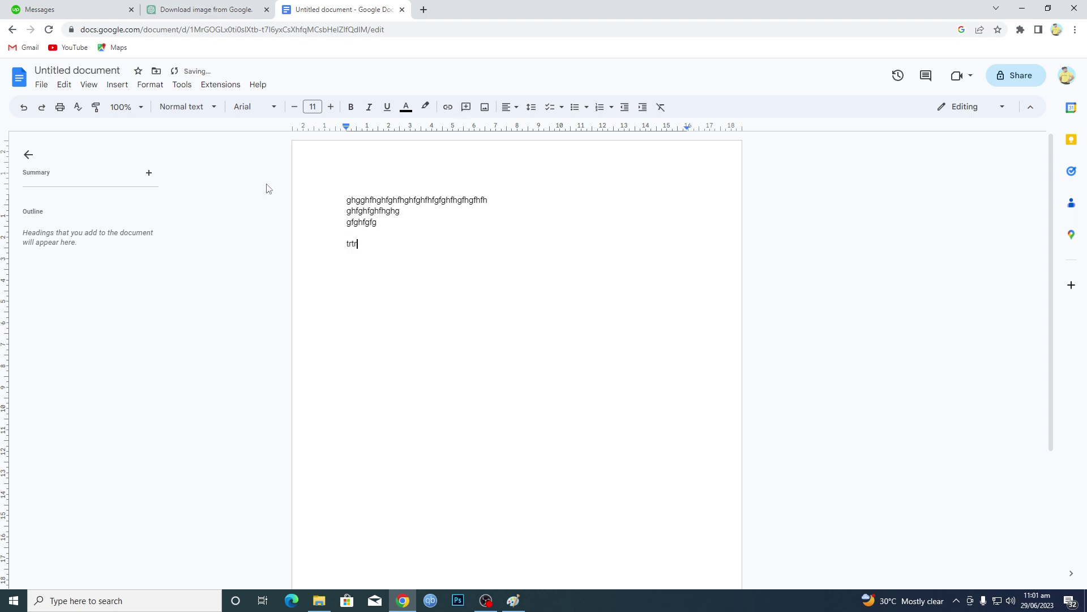
{"action": "type", "text": "jvujfufu"}
Select all the placeholder lines and raise their font size from 11 to 19
{"action": "left_click_drag", "start_coordinate": [348, 199], "coordinate": [384, 244]}
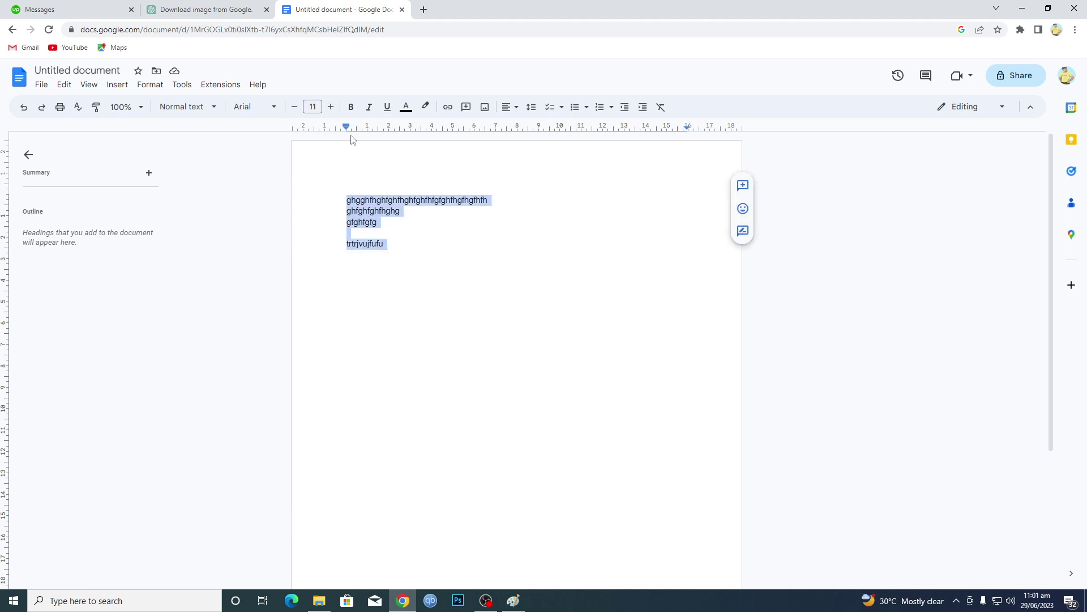
{"action": "left_click", "coordinate": [331, 106]}
{"action": "left_click", "coordinate": [331, 106]}
{"action": "left_click", "coordinate": [331, 107]}
{"action": "left_click", "coordinate": [330, 106]}
{"action": "left_click", "coordinate": [330, 106]}
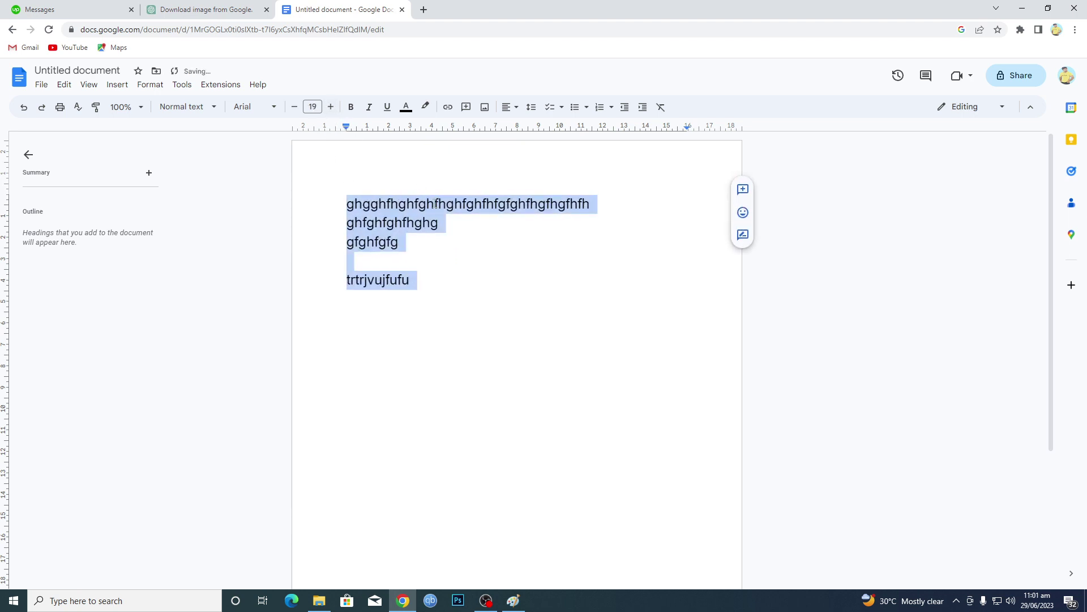
{"action": "left_click", "coordinate": [557, 221]}
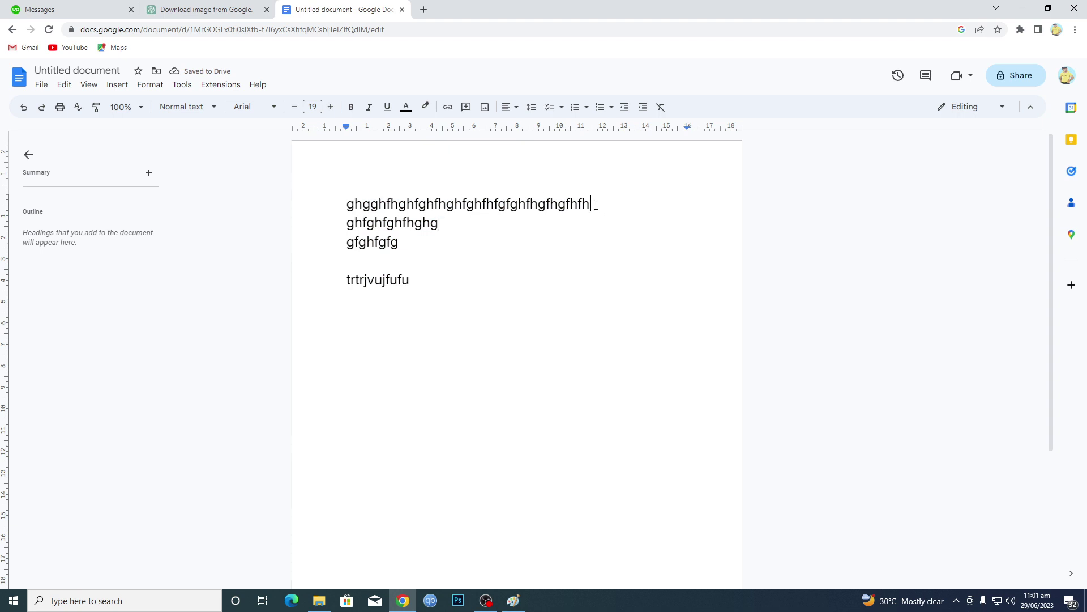
Insert footnote 1 at the end of the first line
{"action": "left_click", "coordinate": [117, 86]}
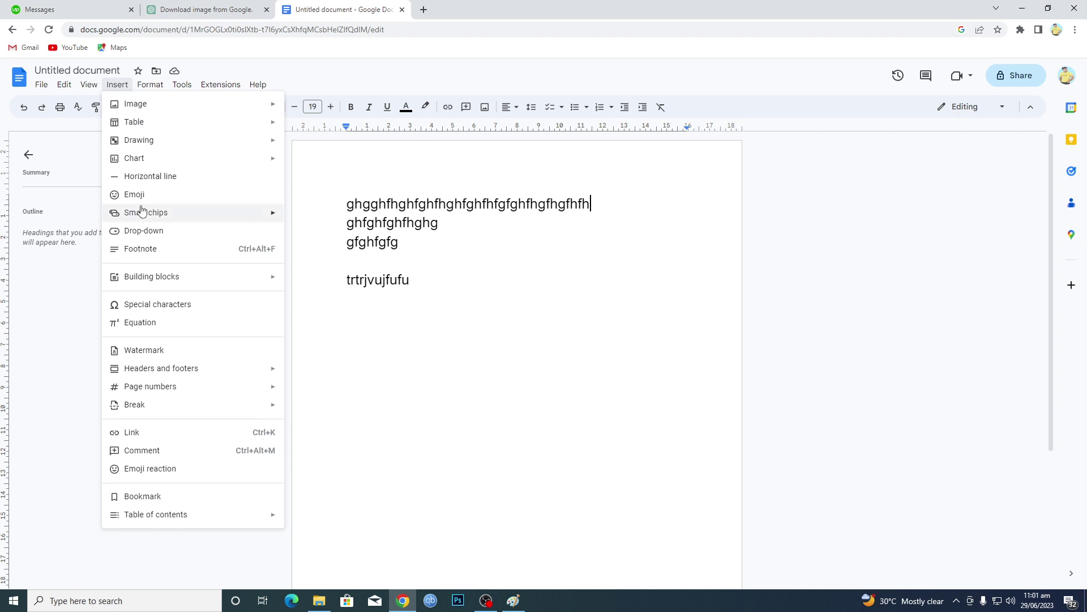
{"action": "left_click", "coordinate": [141, 249]}
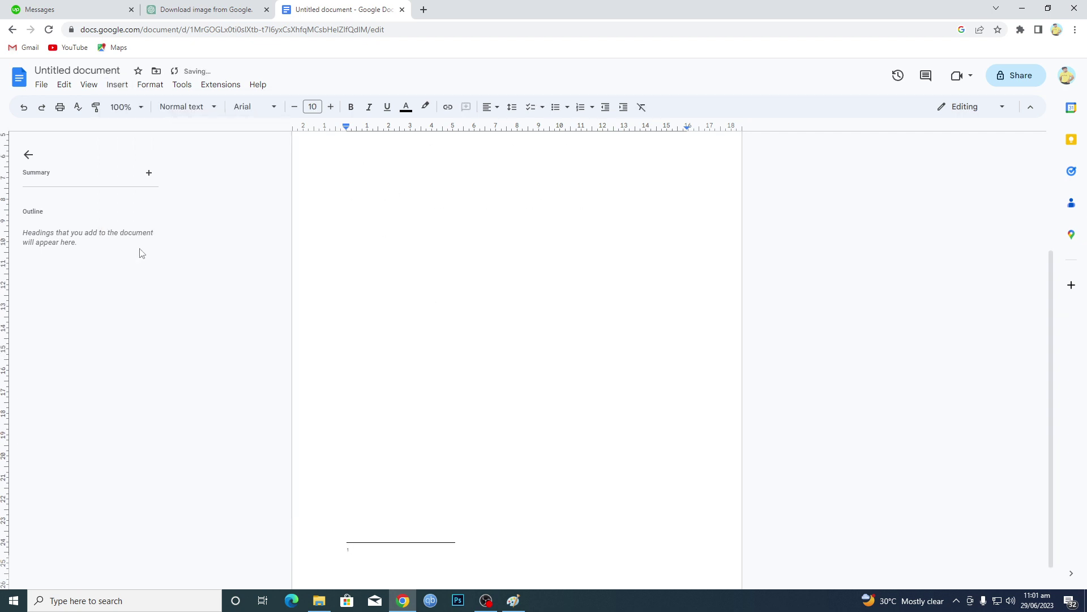
{"action": "scroll", "coordinate": [354, 549], "scroll_direction": "up", "scroll_amount": 3}
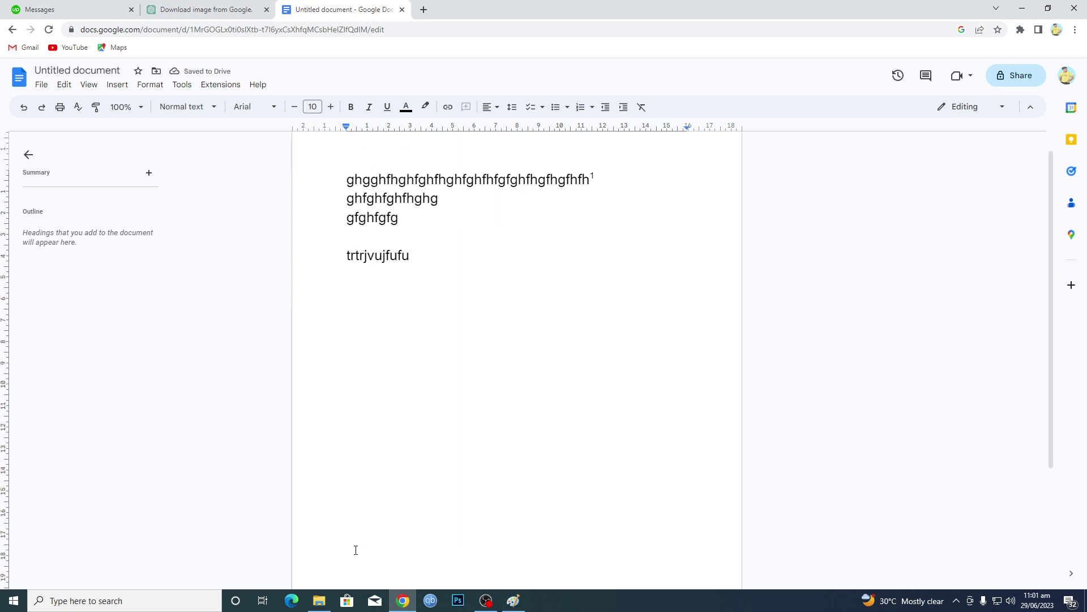
{"action": "scroll", "coordinate": [408, 493], "scroll_direction": "down", "scroll_amount": 3}
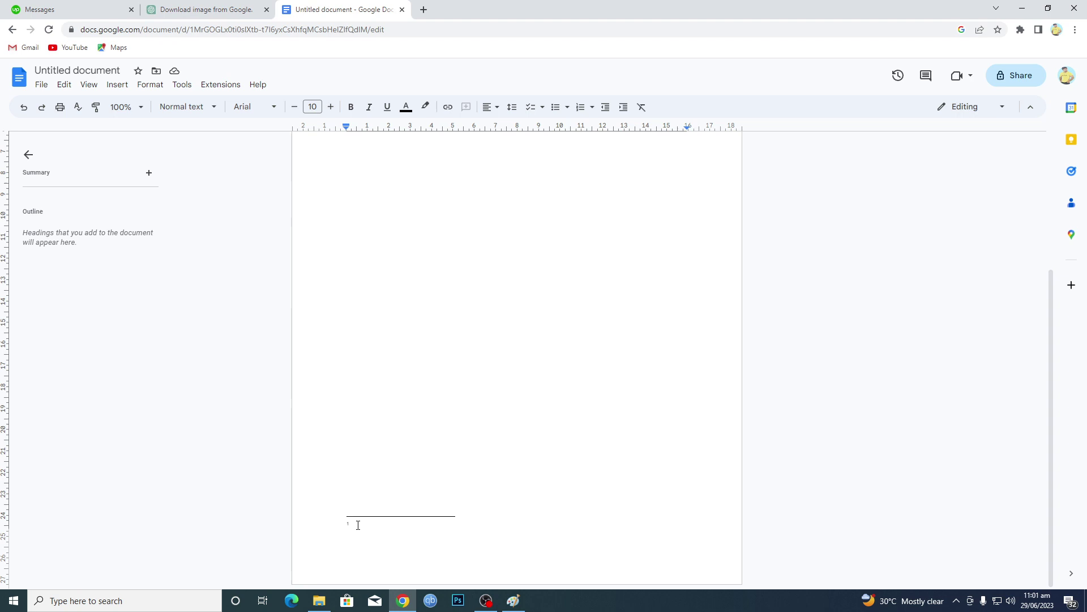
{"action": "scroll", "coordinate": [357, 525], "scroll_direction": "up", "scroll_amount": 5}
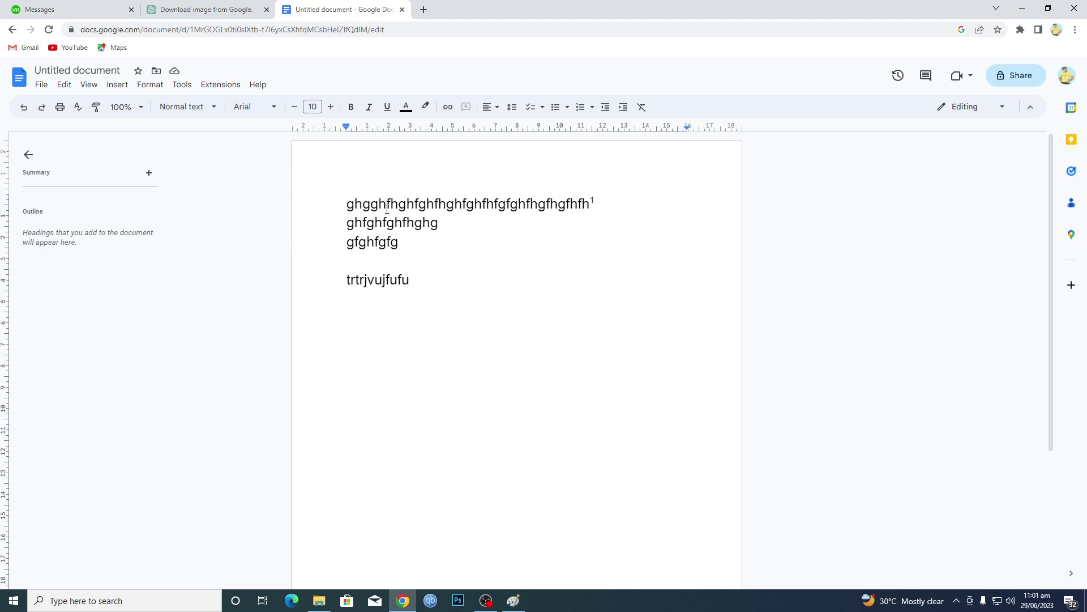
{"action": "scroll", "coordinate": [433, 486], "scroll_direction": "down", "scroll_amount": 5}
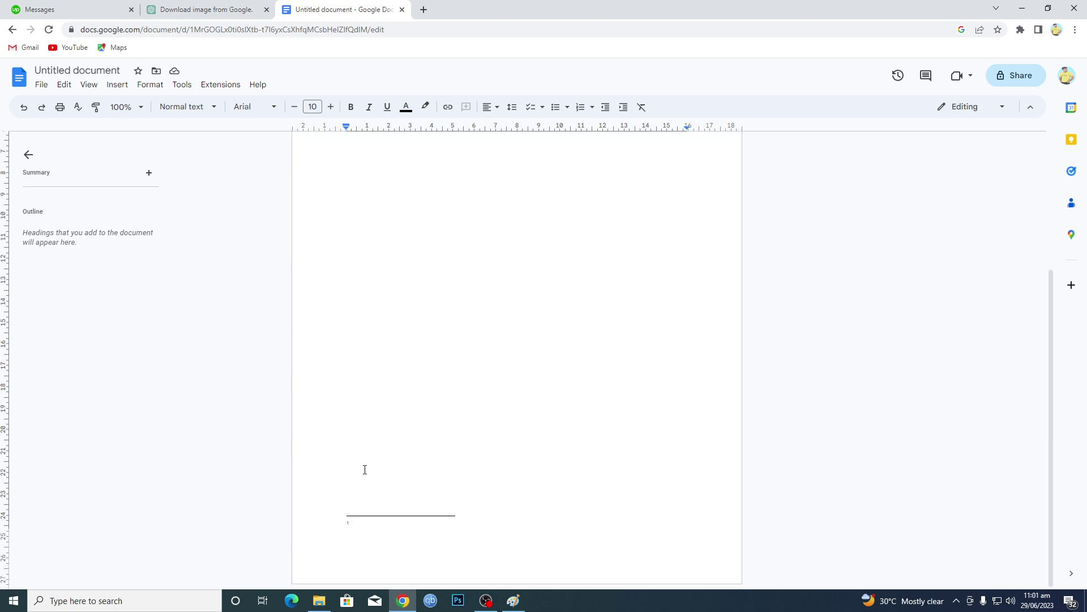
{"action": "scroll", "coordinate": [364, 469], "scroll_direction": "up", "scroll_amount": 5}
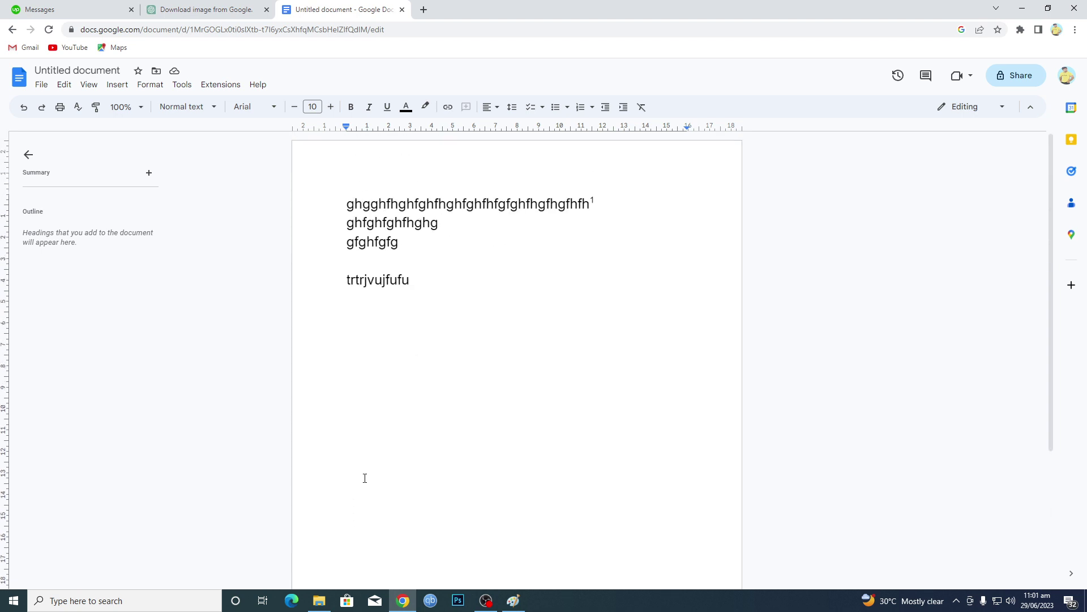
Insert footnote 2 at the end of the second line
{"action": "left_click", "coordinate": [443, 223]}
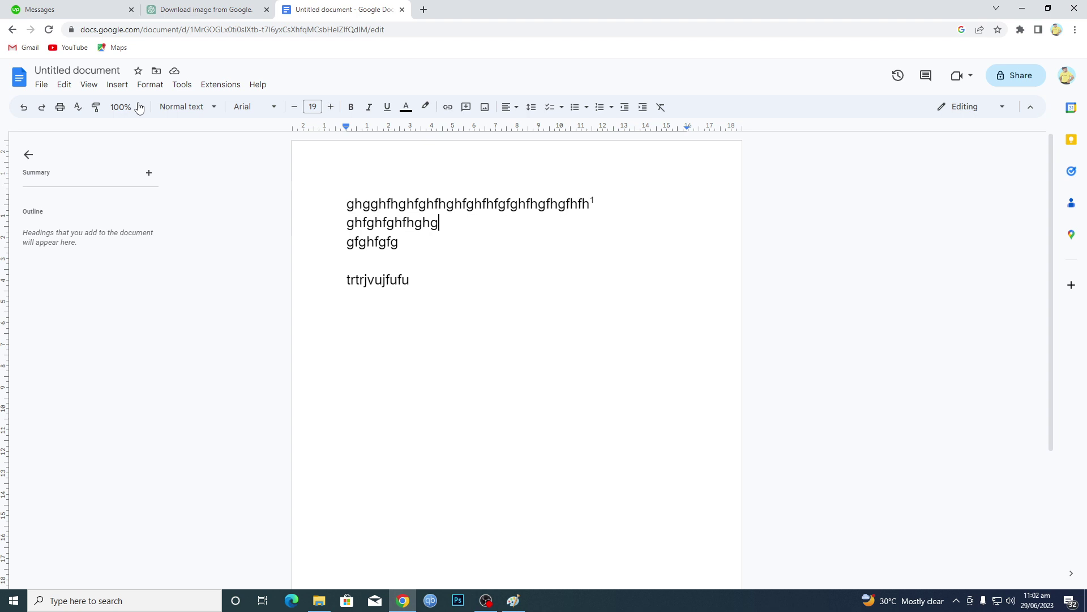
{"action": "left_click", "coordinate": [117, 85]}
{"action": "left_click", "coordinate": [145, 252]}
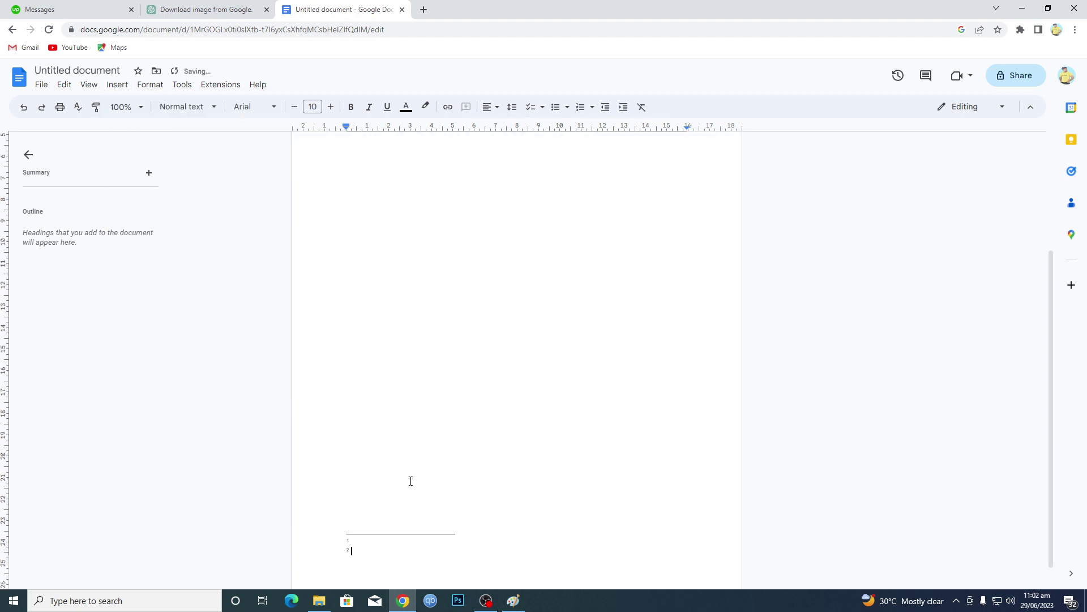
{"action": "scroll", "coordinate": [410, 481], "scroll_direction": "up", "scroll_amount": 3}
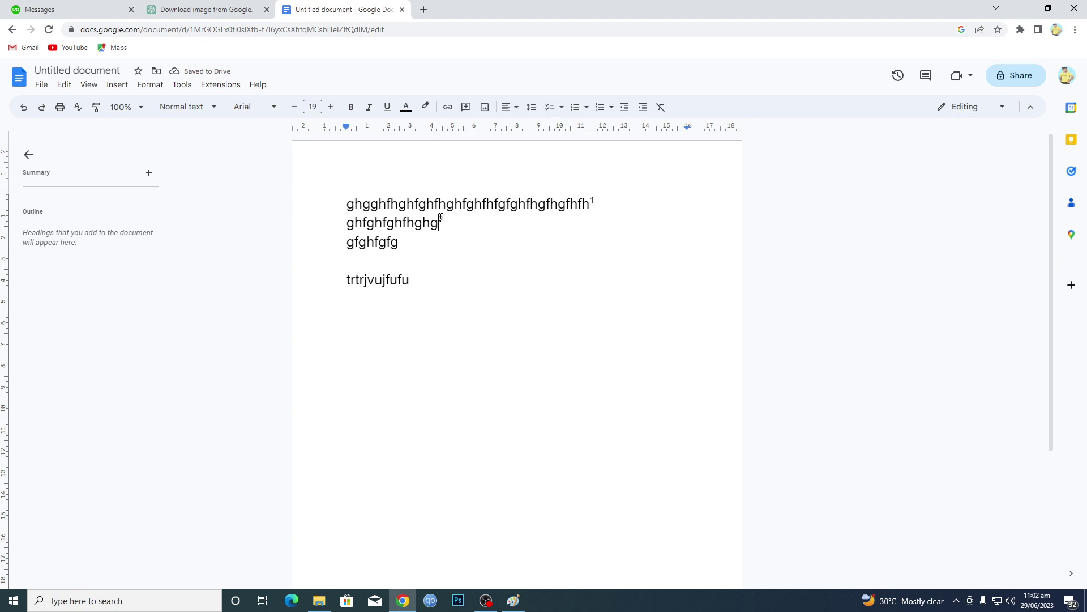
{"action": "scroll", "coordinate": [442, 218], "scroll_direction": "down", "scroll_amount": 5}
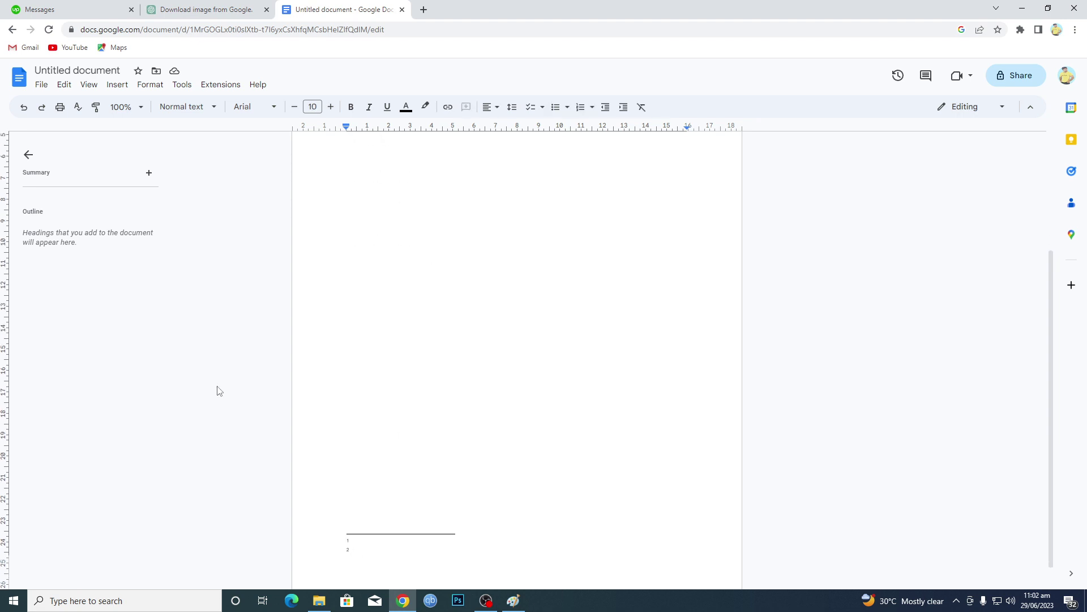
Return to the body text and add an empty line after the last line
{"action": "key", "text": "ctrl+z"}
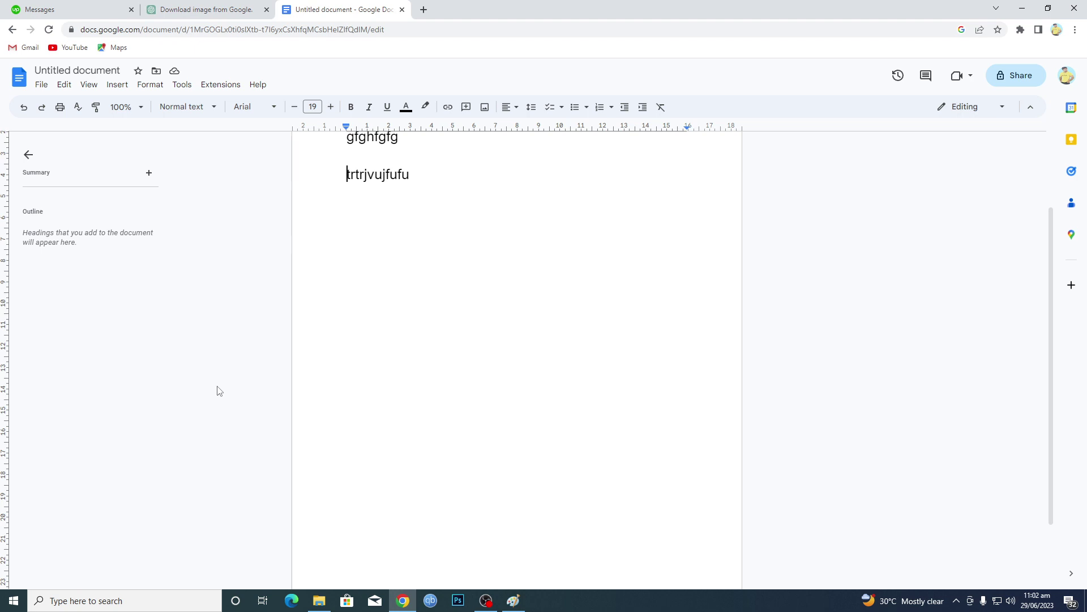
{"action": "left_click", "coordinate": [419, 183]}
{"action": "key", "text": "Return"}
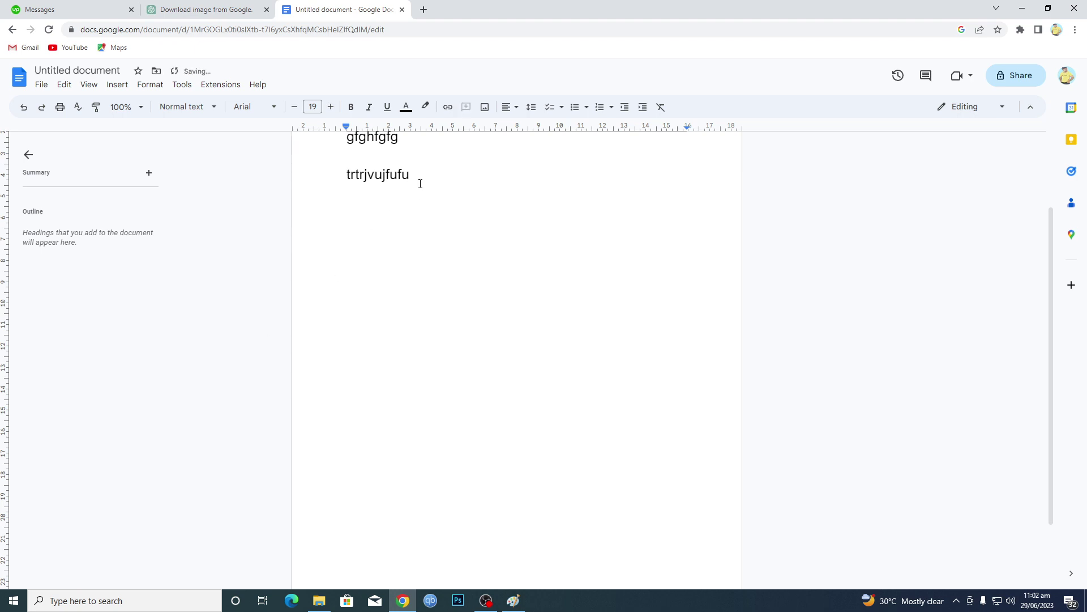